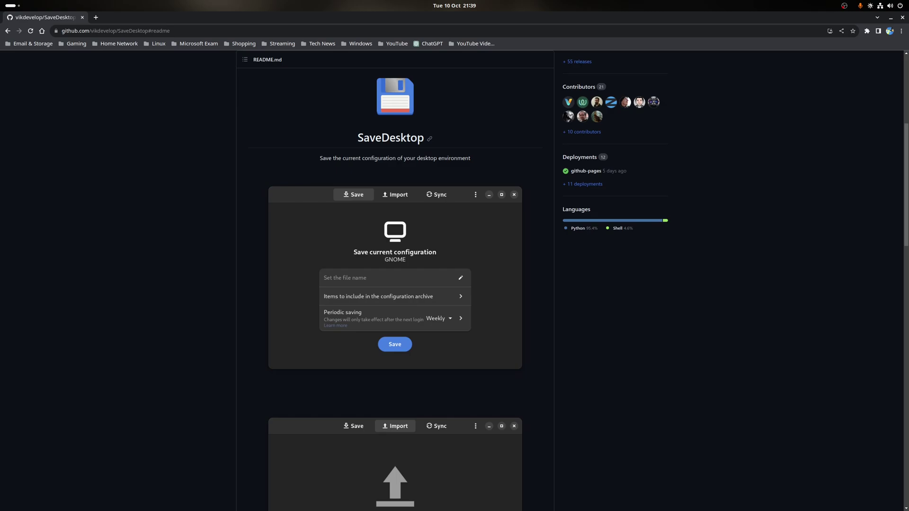
Scroll the SaveDesktop README down to its Installation section with the Flathub badge
{"action": "scroll", "coordinate": [395, 284], "scroll_direction": "down", "scroll_amount": 10}
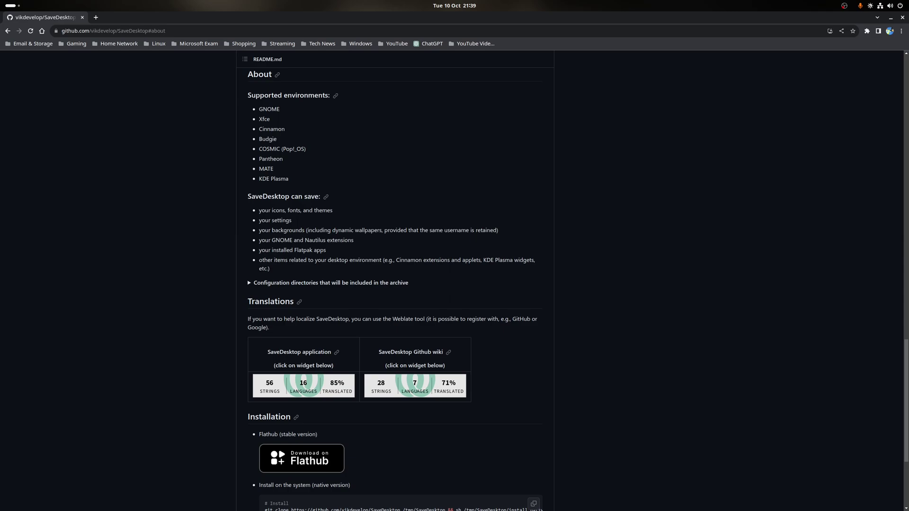
{"action": "scroll", "coordinate": [395, 284], "scroll_direction": "down", "scroll_amount": 3}
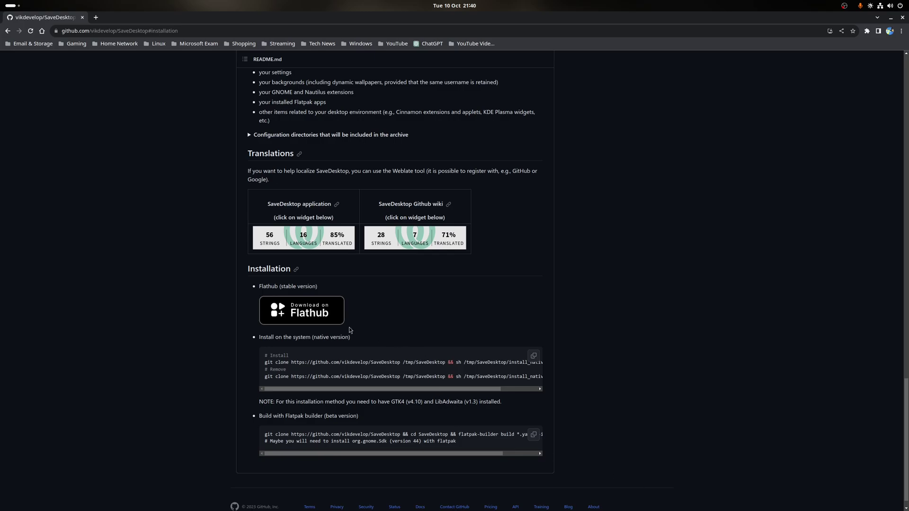
Visit Flathub's download page, go back to the SaveDesktop app page, and reveal the manual flatpak commands
{"action": "left_click", "coordinate": [323, 315]}
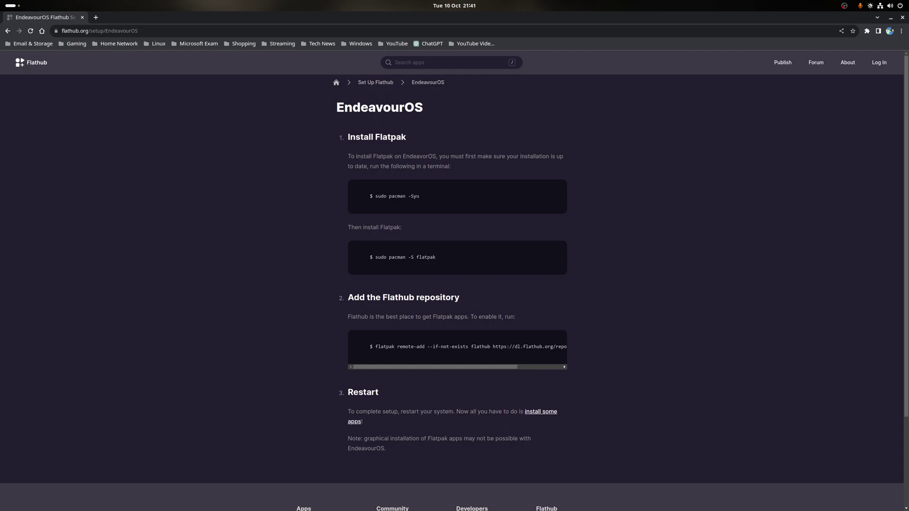
{"action": "key", "text": "alt+Left"}
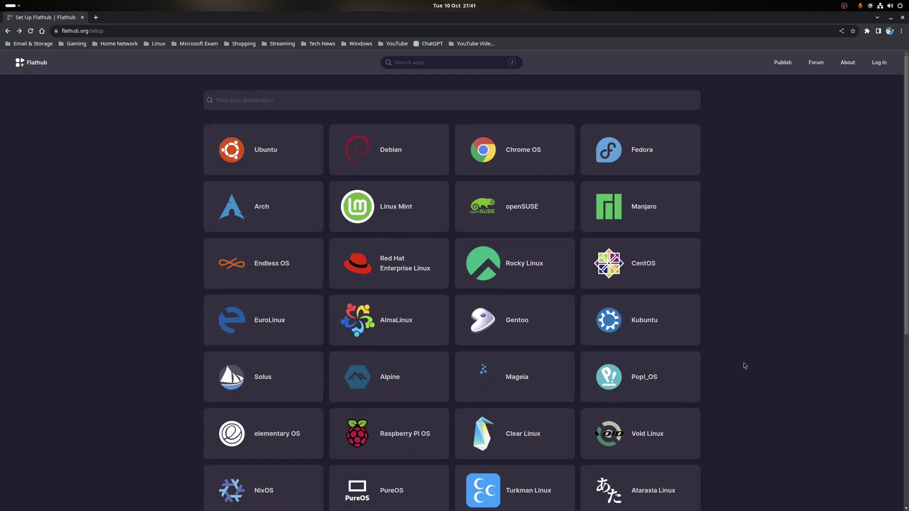
{"action": "key", "text": "alt+Left"}
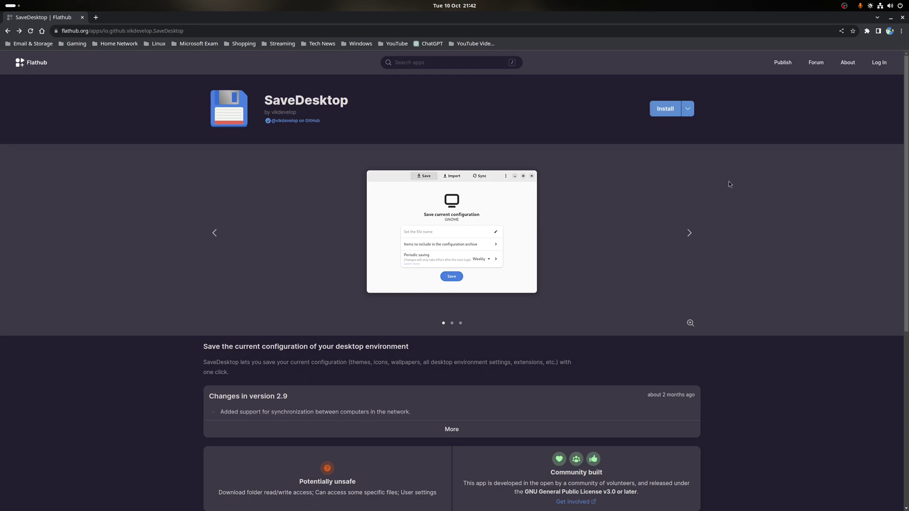
{"action": "left_click", "coordinate": [688, 110]}
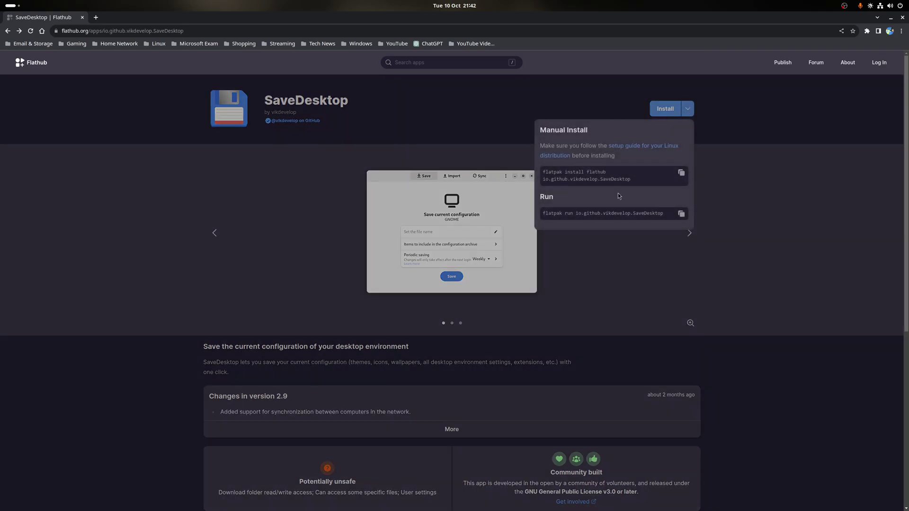
{"action": "key", "text": "super+a"}
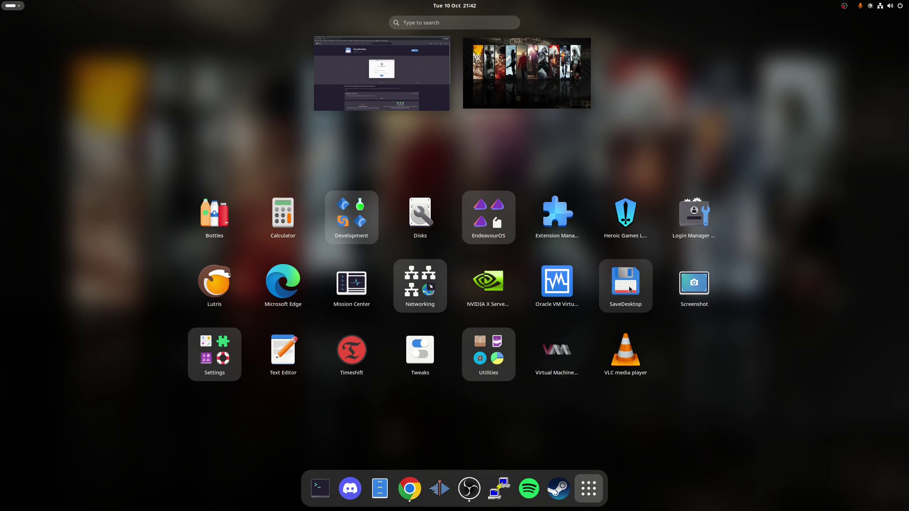
Launch SaveDesktop and browse its Import and Sync pages before returning to the Save page
{"action": "left_click", "coordinate": [626, 284]}
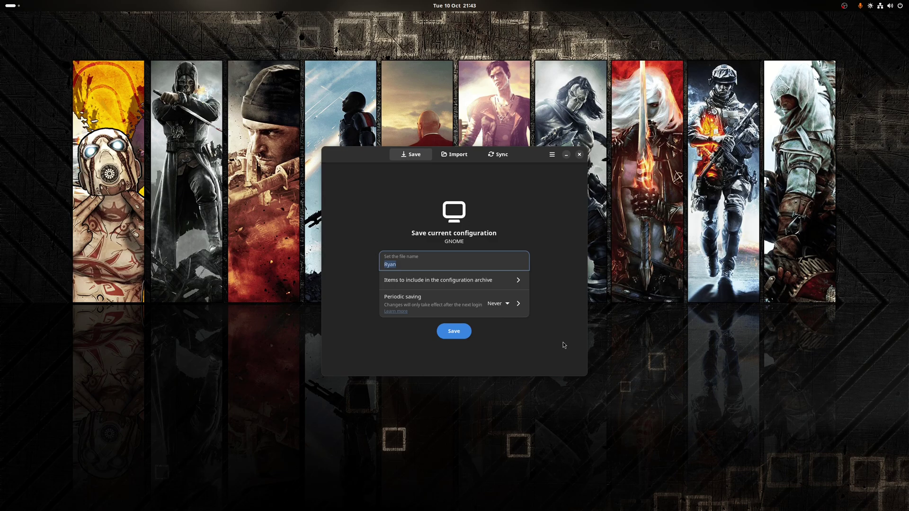
{"action": "left_click", "coordinate": [454, 157]}
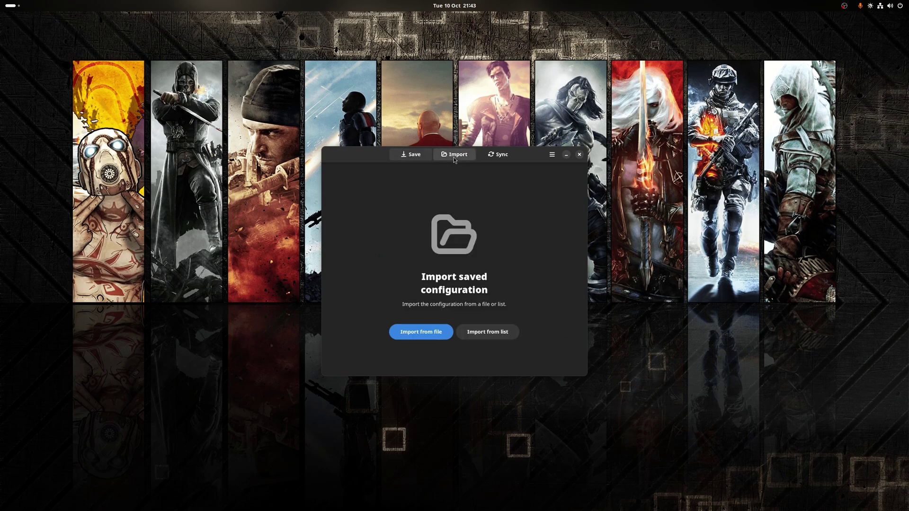
{"action": "left_click", "coordinate": [498, 154]}
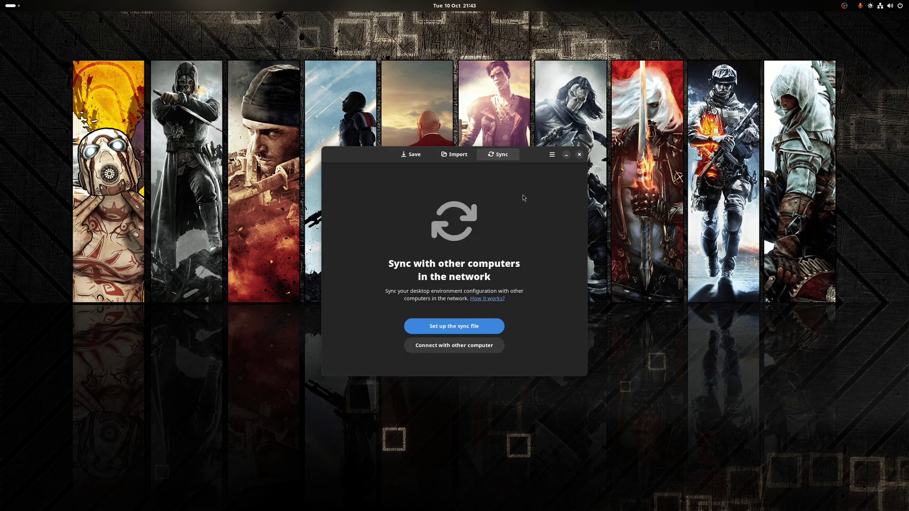
{"action": "key", "text": "alt+1"}
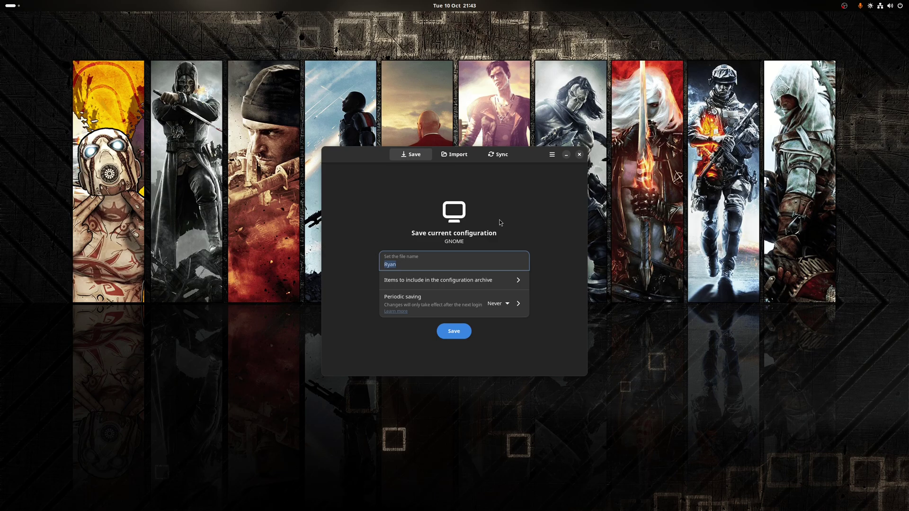
Review the archive's included-items list, then open the Periodic saving 'Learn more' wiki page
{"action": "left_click", "coordinate": [451, 260]}
{"action": "left_click", "coordinate": [468, 283]}
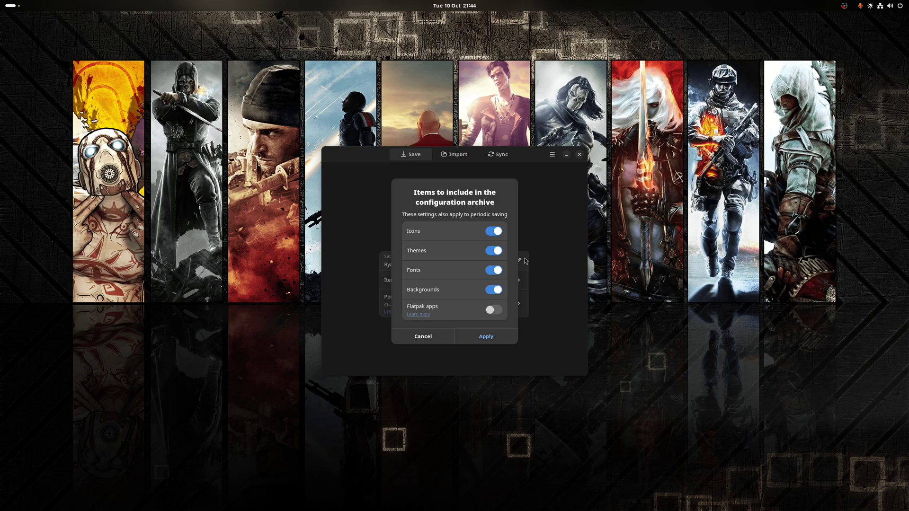
{"action": "key", "text": "Escape"}
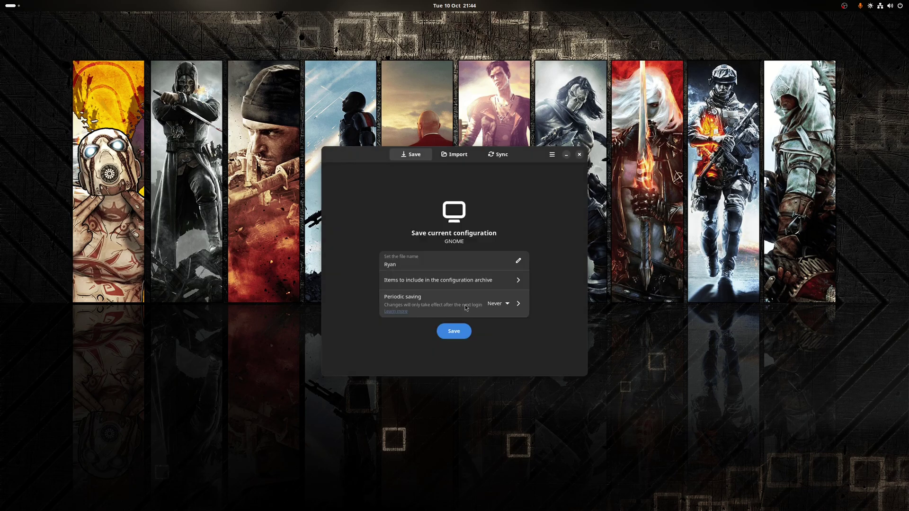
{"action": "left_click", "coordinate": [398, 313]}
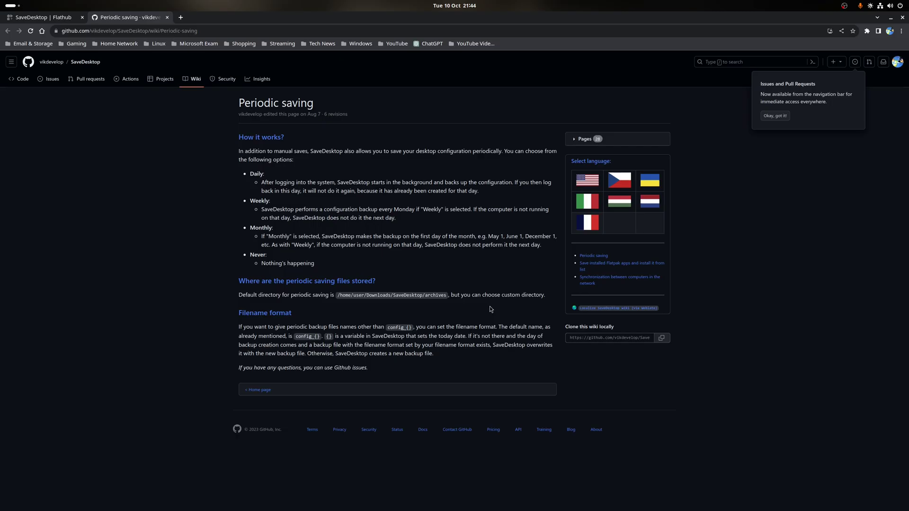
Close the periodic-saving wiki page in the browser to get back to SaveDesktop
{"action": "key", "text": "alt+F4"}
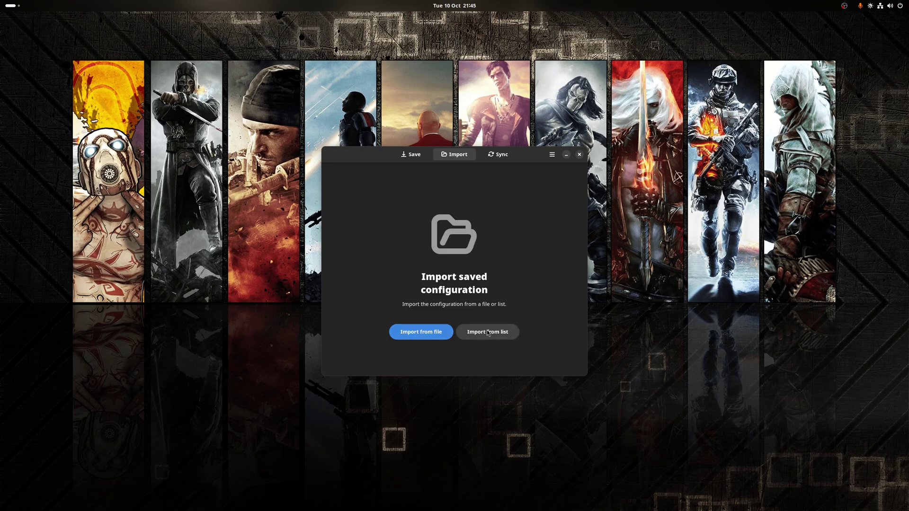
Switch to the Sync page and open its 'How it works?' network synchronization wiki page
{"action": "key", "text": "ctrl+Tab"}
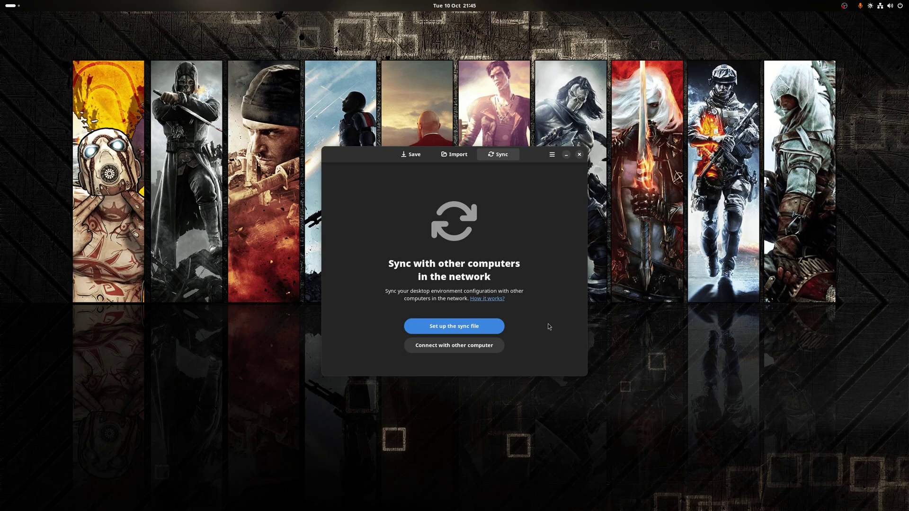
{"action": "left_click", "coordinate": [488, 299]}
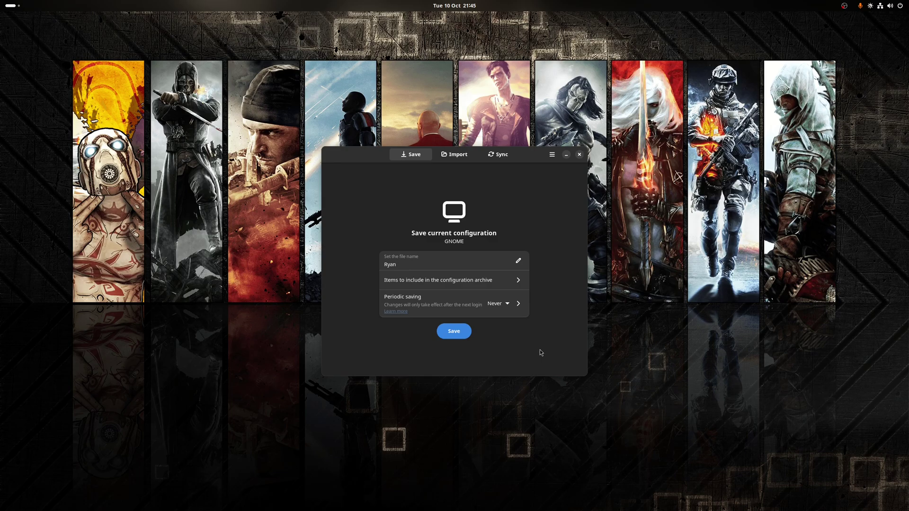
Check the included items, then save the GNOME configuration archive into the Downloads folder
{"action": "left_click", "coordinate": [440, 265]}
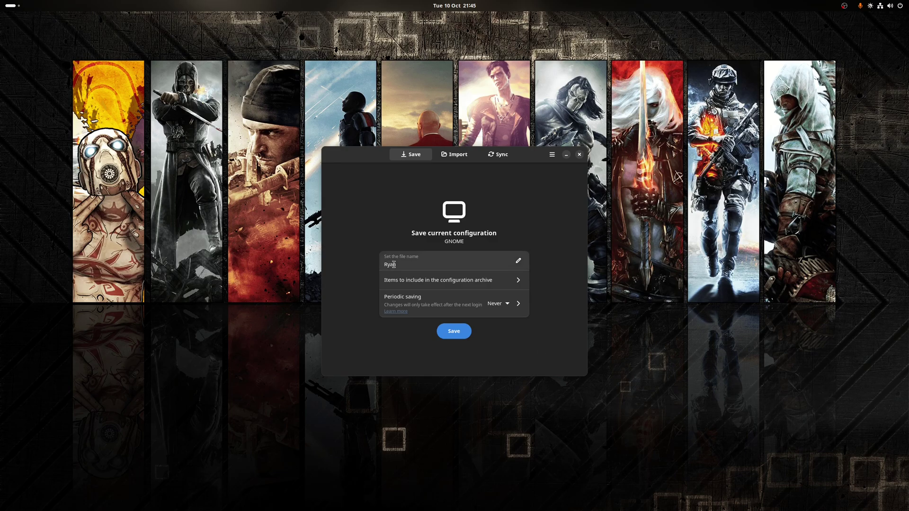
{"action": "left_click", "coordinate": [436, 279]}
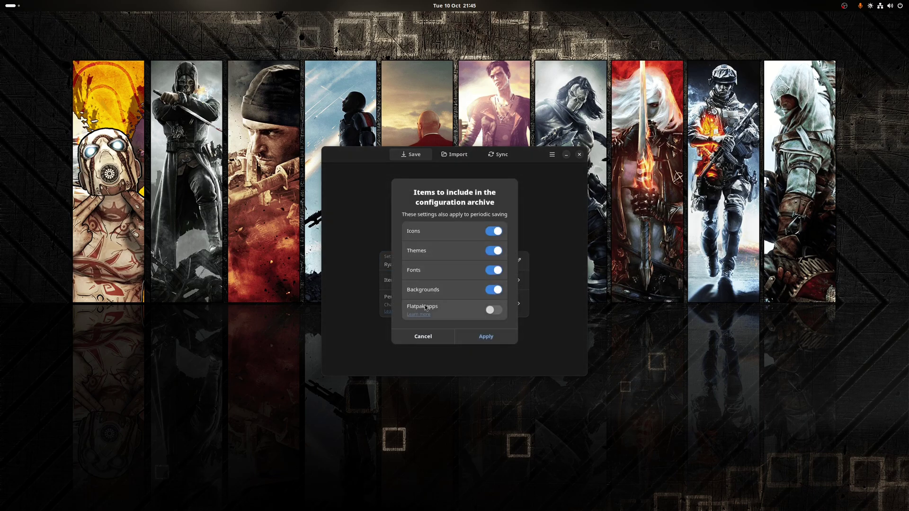
{"action": "left_click", "coordinate": [427, 337]}
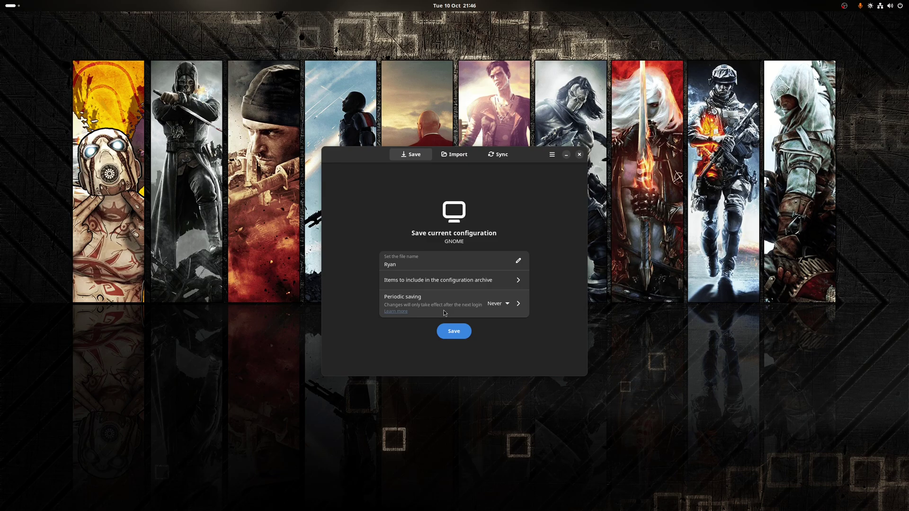
{"action": "left_click", "coordinate": [455, 332]}
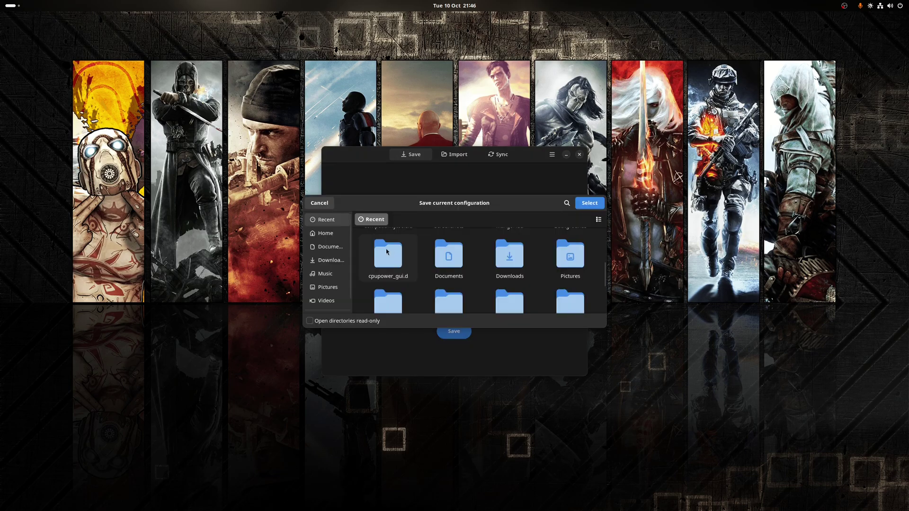
{"action": "left_click", "coordinate": [333, 262]}
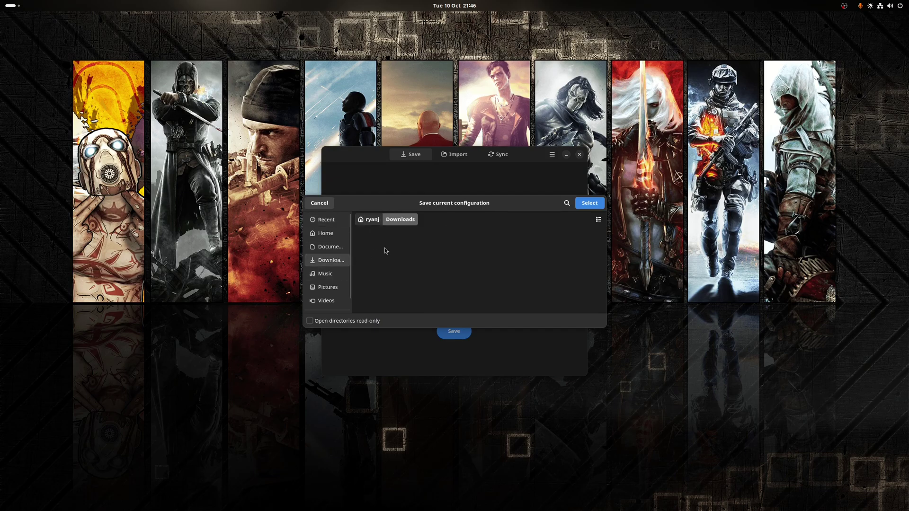
{"action": "left_click", "coordinate": [591, 204]}
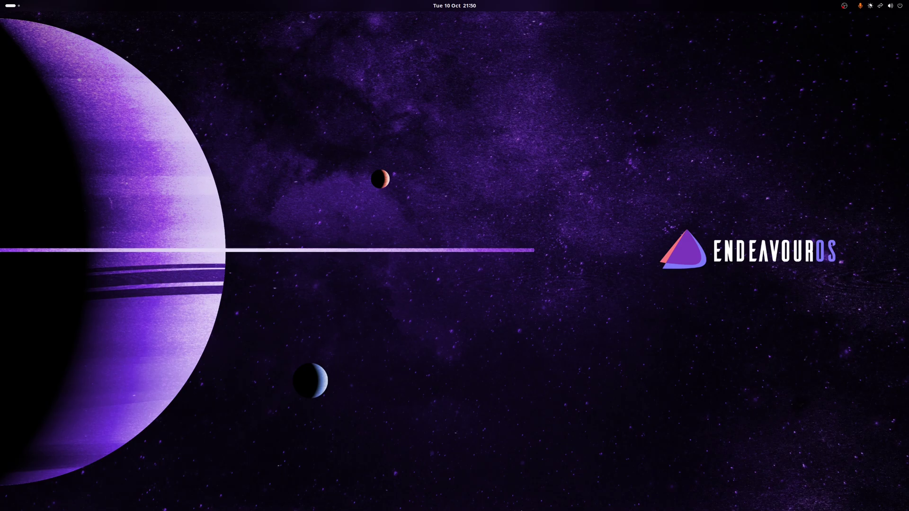
Relaunch SaveDesktop and import the .sd.tar.gz archive from Downloads via Import from file
{"action": "key", "text": "super+a"}
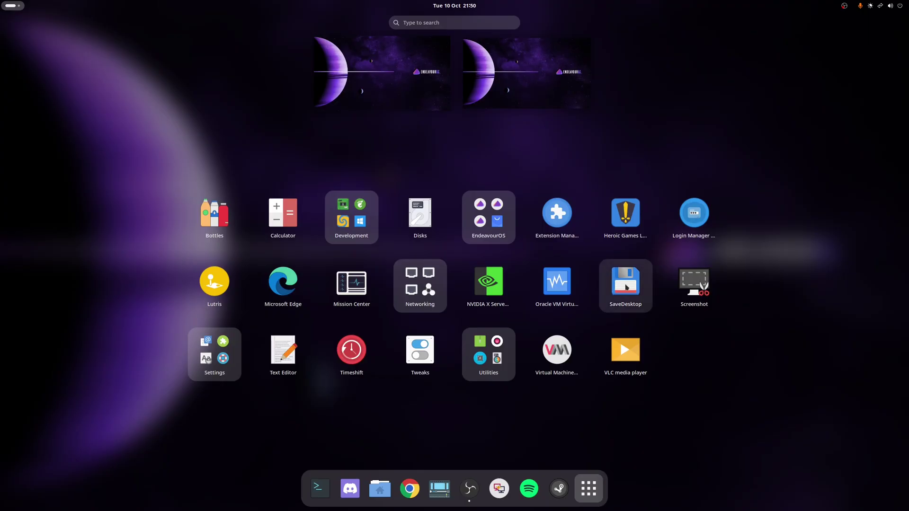
{"action": "left_click", "coordinate": [628, 270]}
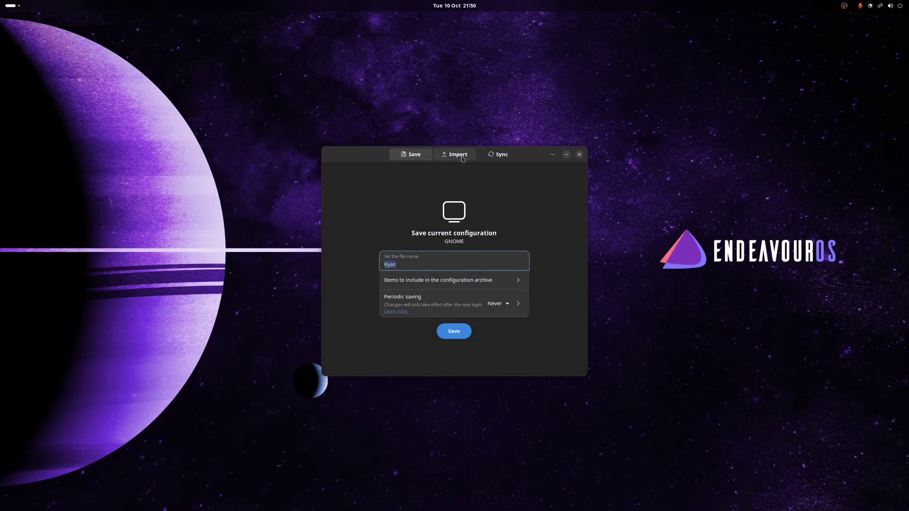
{"action": "left_click", "coordinate": [463, 158]}
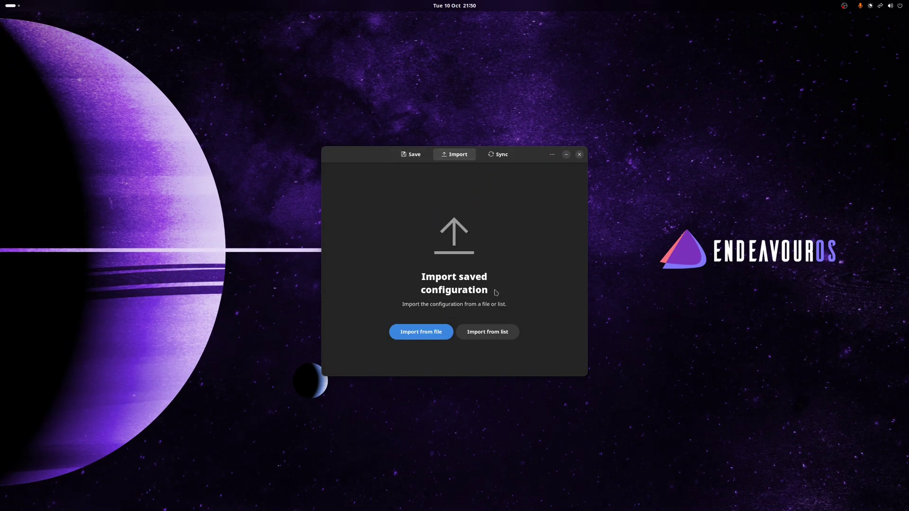
{"action": "left_click", "coordinate": [425, 335]}
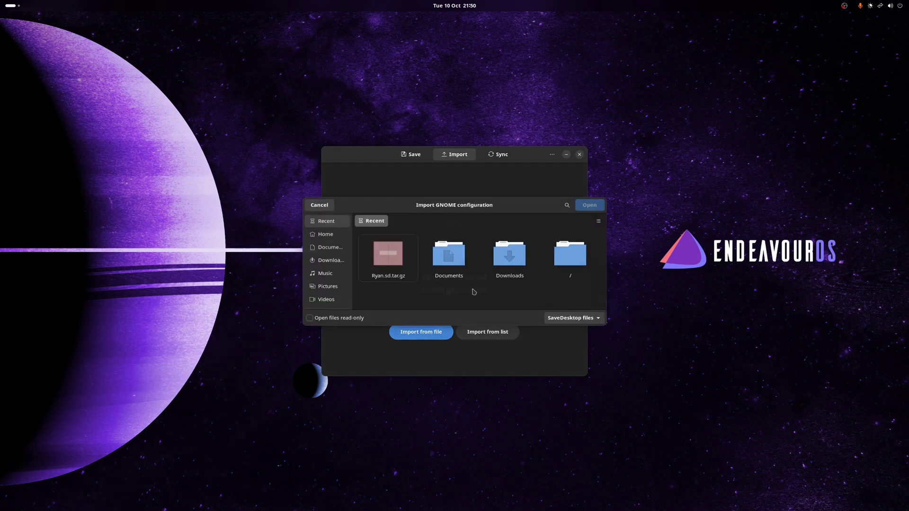
{"action": "left_click", "coordinate": [331, 261]}
{"action": "left_click", "coordinate": [382, 260]}
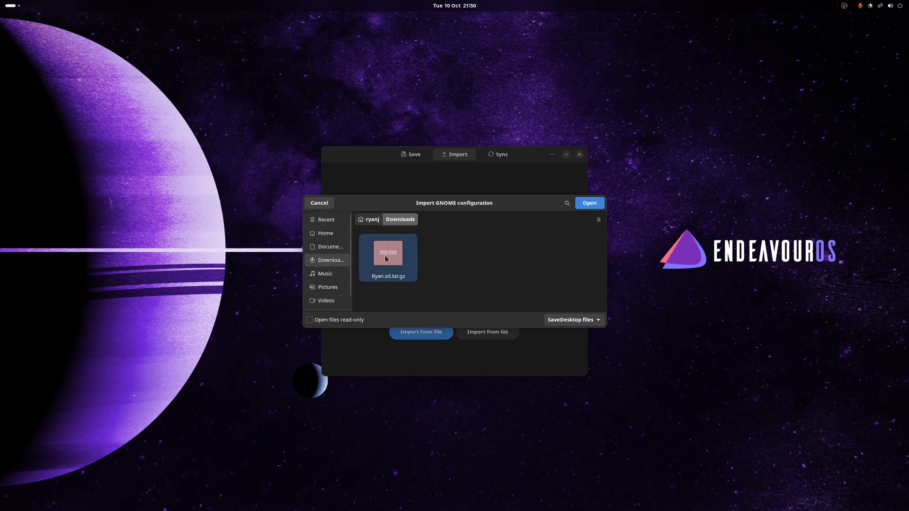
{"action": "double_click", "coordinate": [382, 260]}
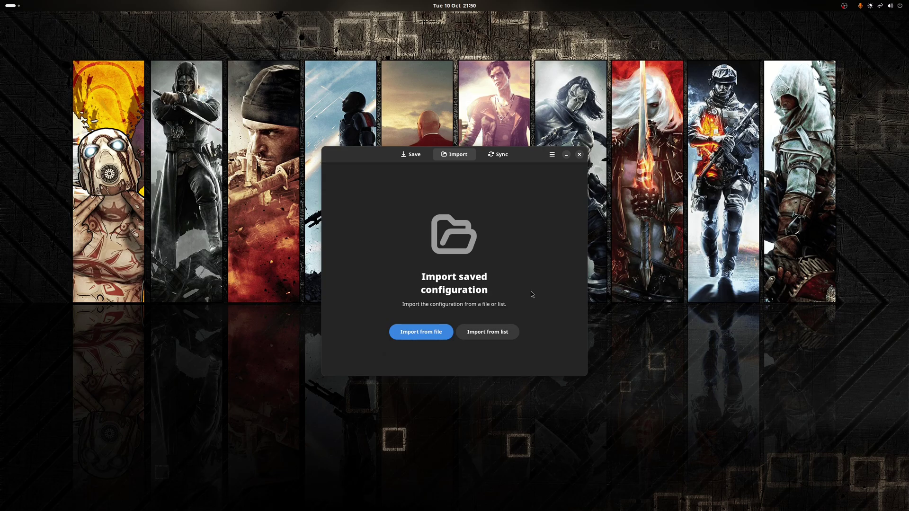
Quit SaveDesktop and bring up the GNOME application grid
{"action": "key", "text": "ctrl+q"}
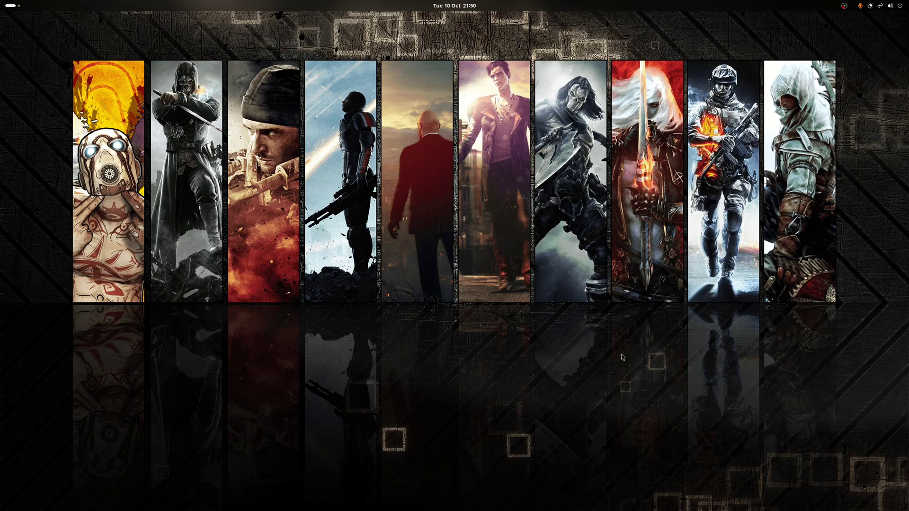
{"action": "key", "text": "super+a"}
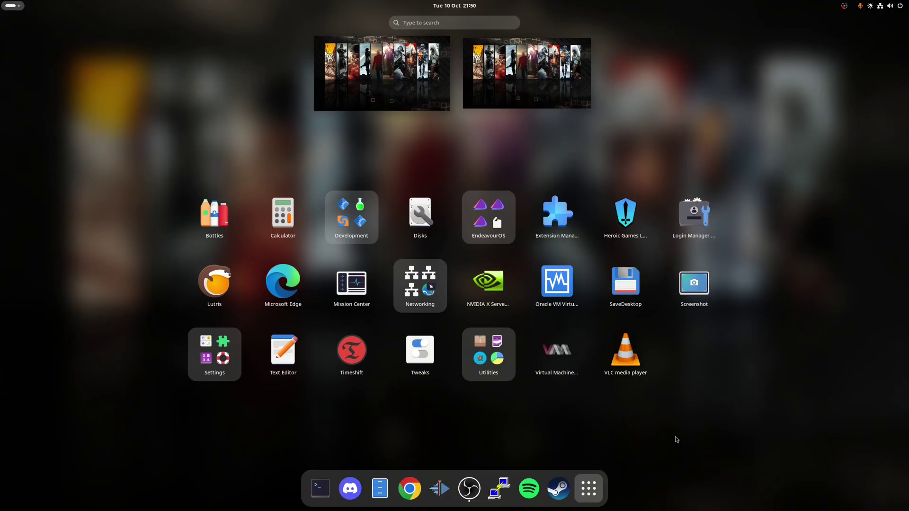